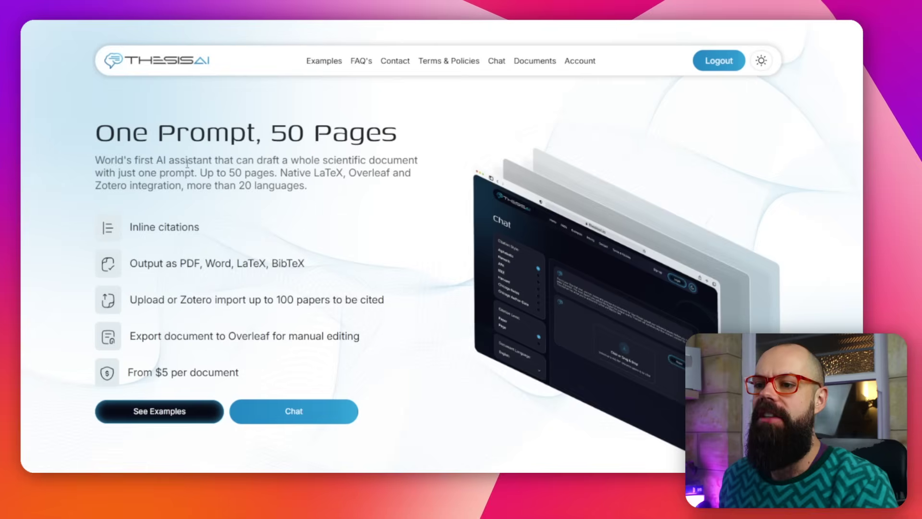
# Review ThesisAI's Chat settings: IEEE citation style, Paper citation level, English language, temperature 0.01.
pyautogui.moveTo(251, 161); pyautogui.dragTo(288, 161)
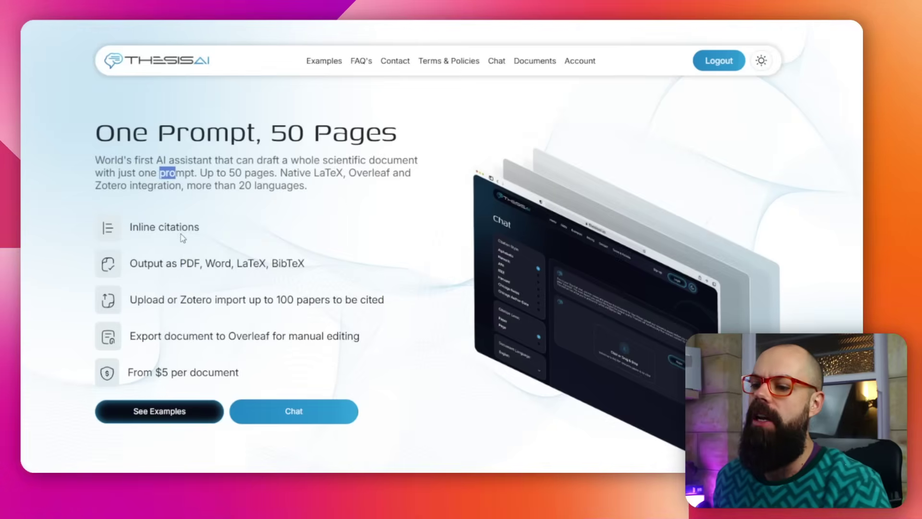
pyautogui.scroll(-3, 183, 238)
pyautogui.scroll(3, 495, 204)
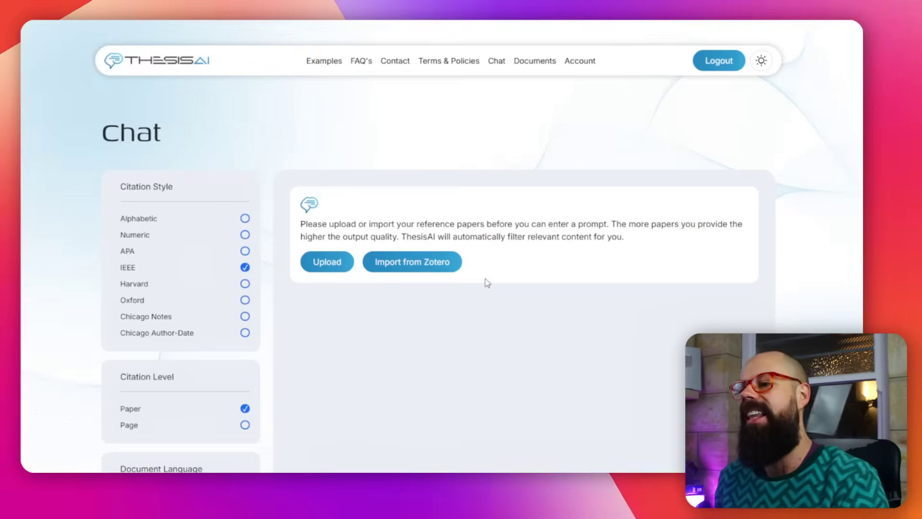
pyautogui.scroll(-5, 504, 358)
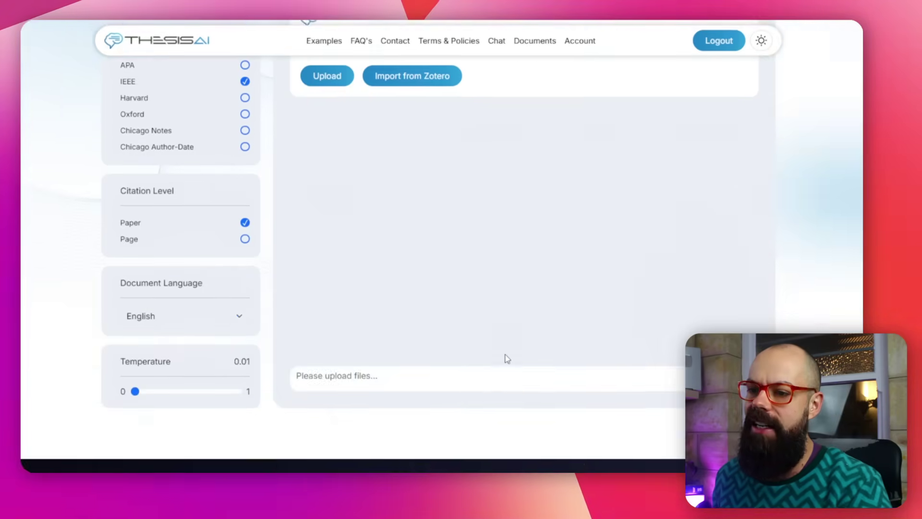
pyautogui.scroll(2, 508, 359)
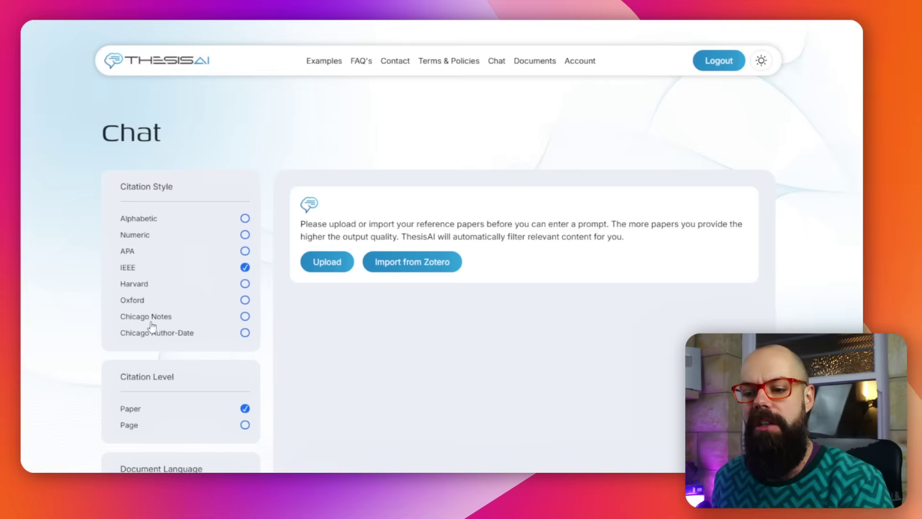
pyautogui.scroll(-2, 149, 308)
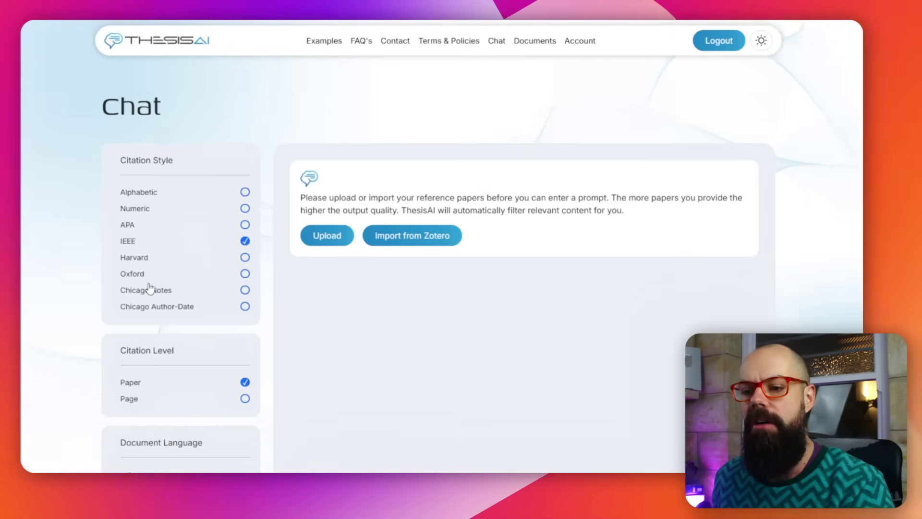
pyautogui.scroll(-4, 144, 356)
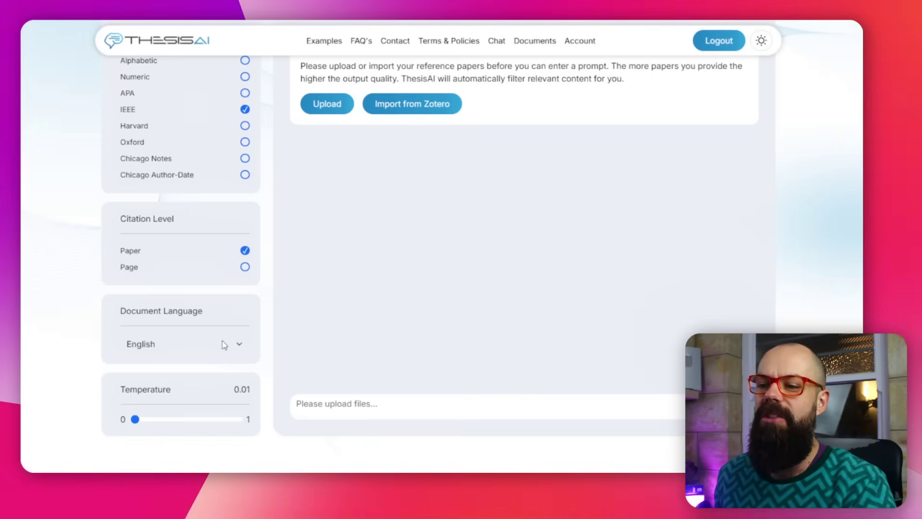
pyautogui.click(237, 344)
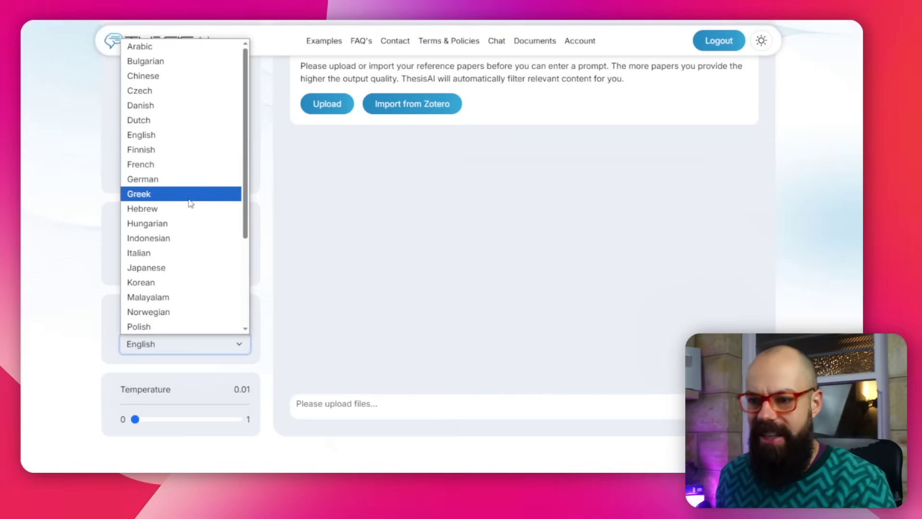
pyautogui.scroll(-4, 189, 202)
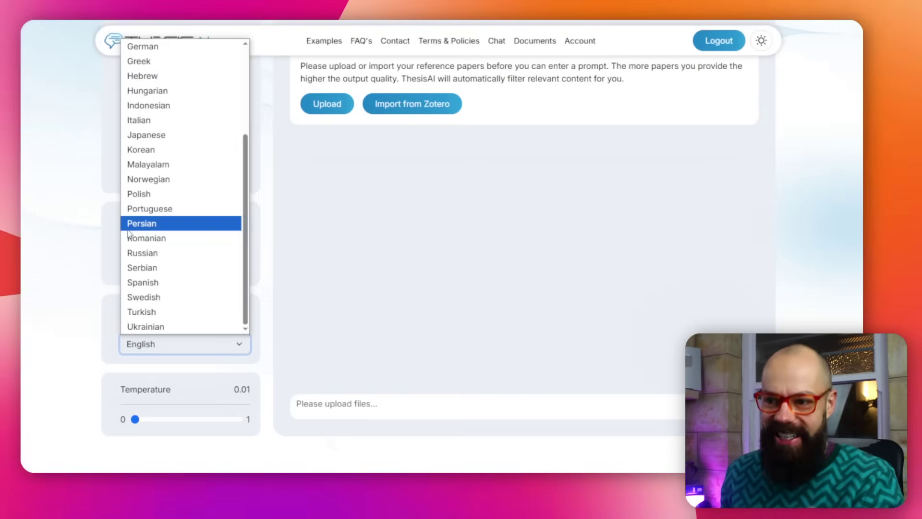
pyautogui.click(87, 249)
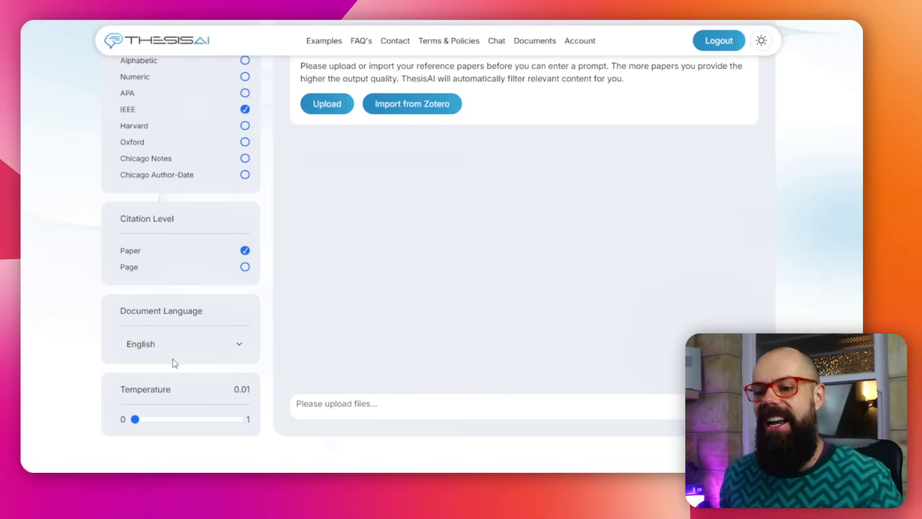
pyautogui.scroll(-3, 82, 309)
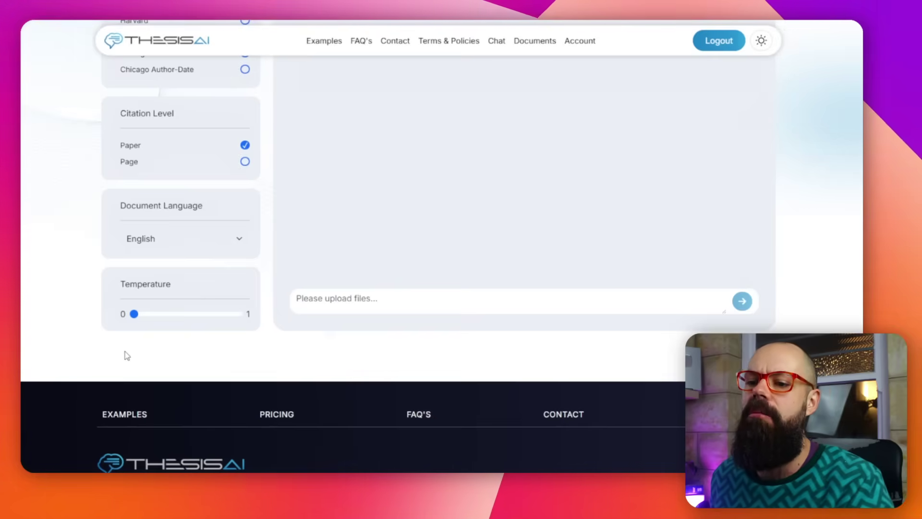
# Move the chat Temperature slider to its minimum value of 0.
pyautogui.moveTo(194, 319); pyautogui.dragTo(133, 326)
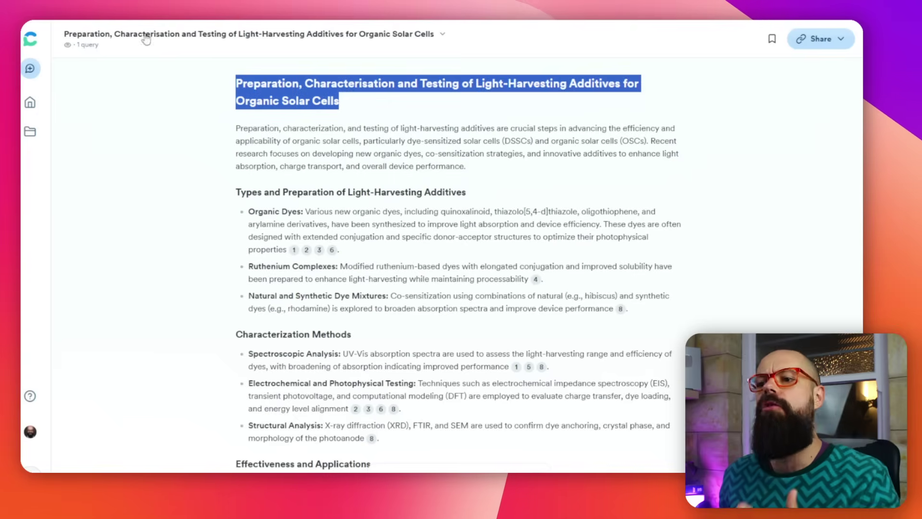
pyautogui.click(291, 102)
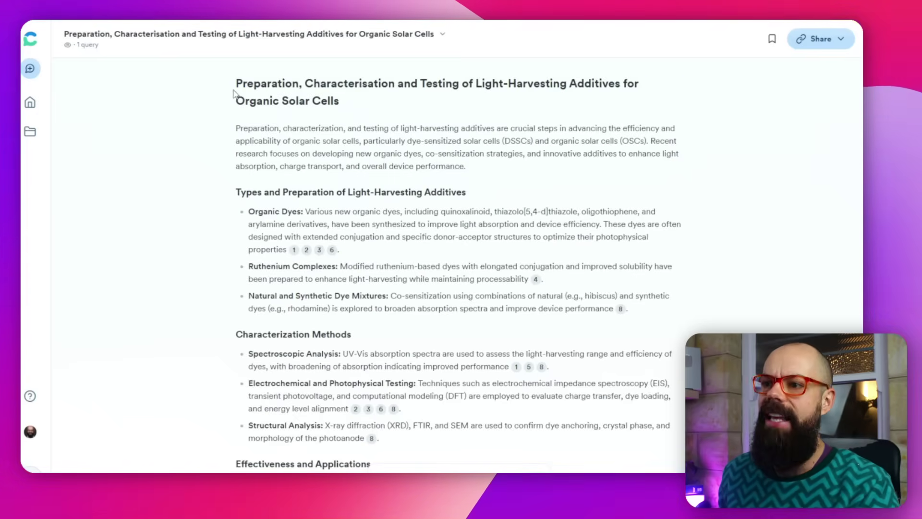
pyautogui.moveTo(305, 83); pyautogui.dragTo(473, 83)
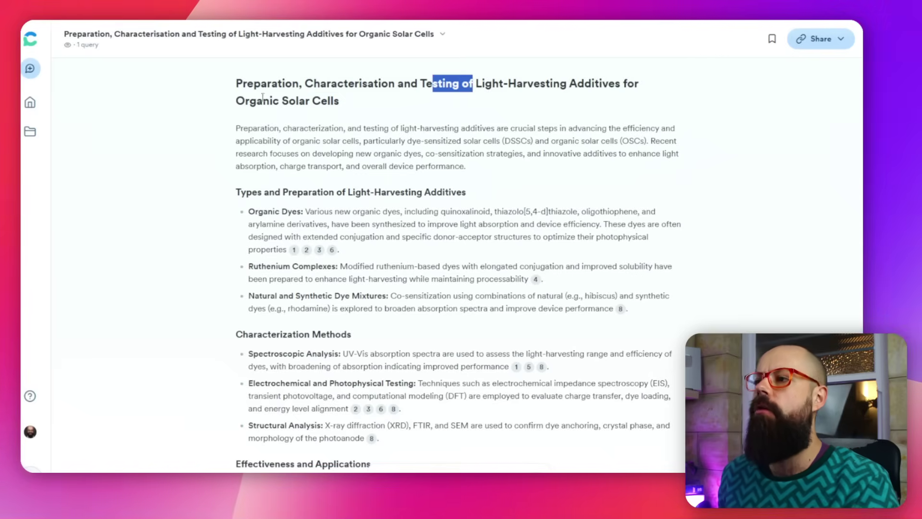
pyautogui.moveTo(263, 99); pyautogui.dragTo(288, 100)
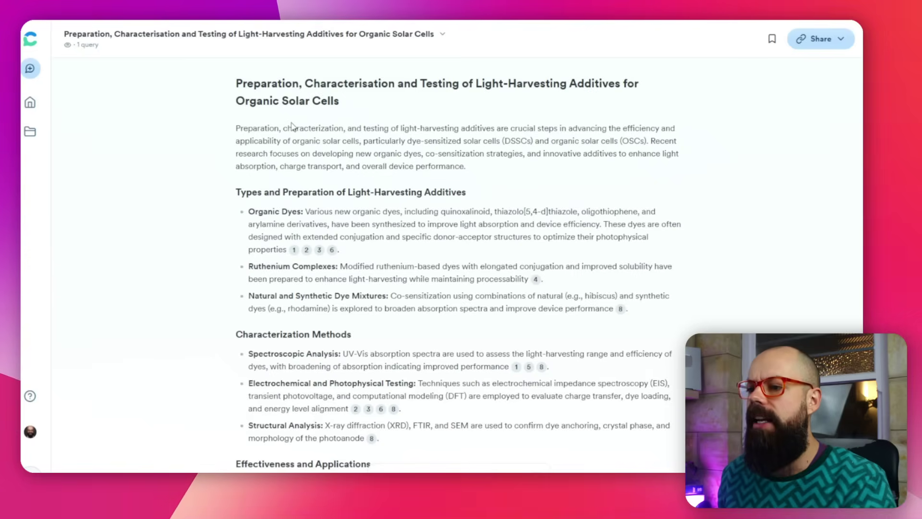
pyautogui.scroll(-15, 292, 125)
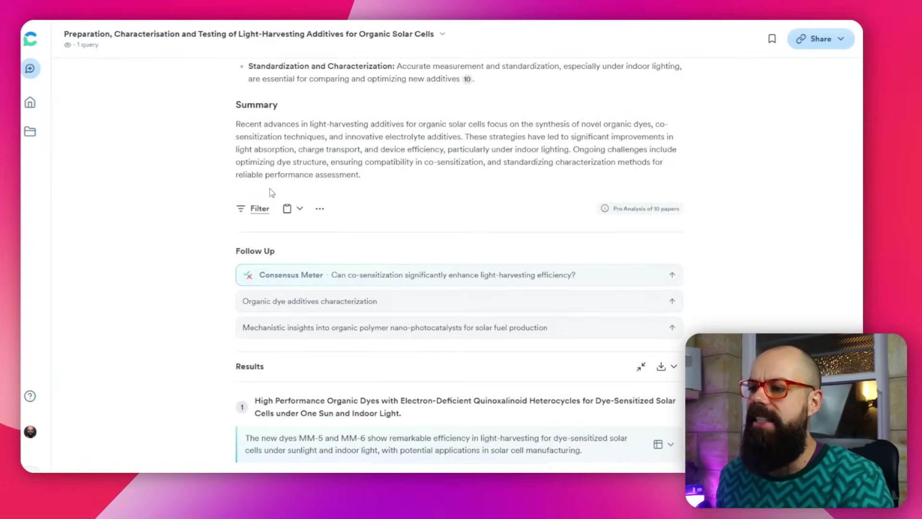
pyautogui.scroll(-2, 246, 281)
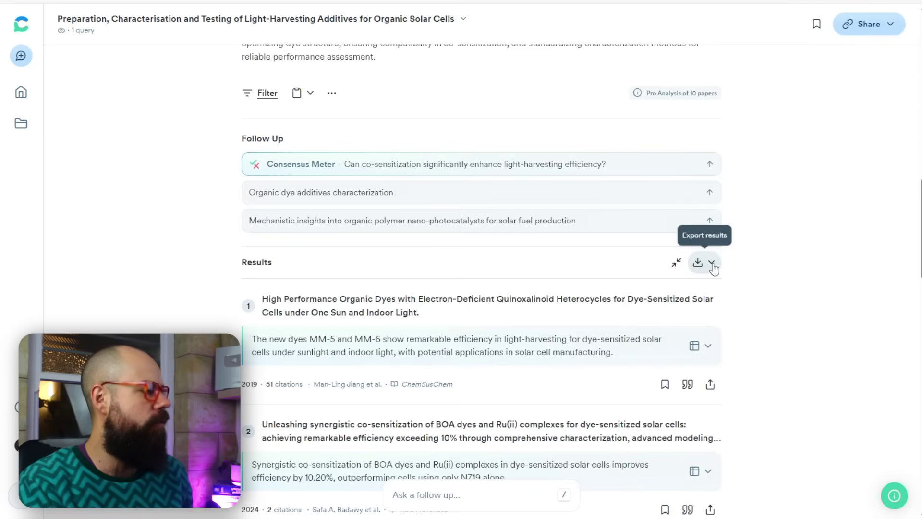
pyautogui.click(714, 268)
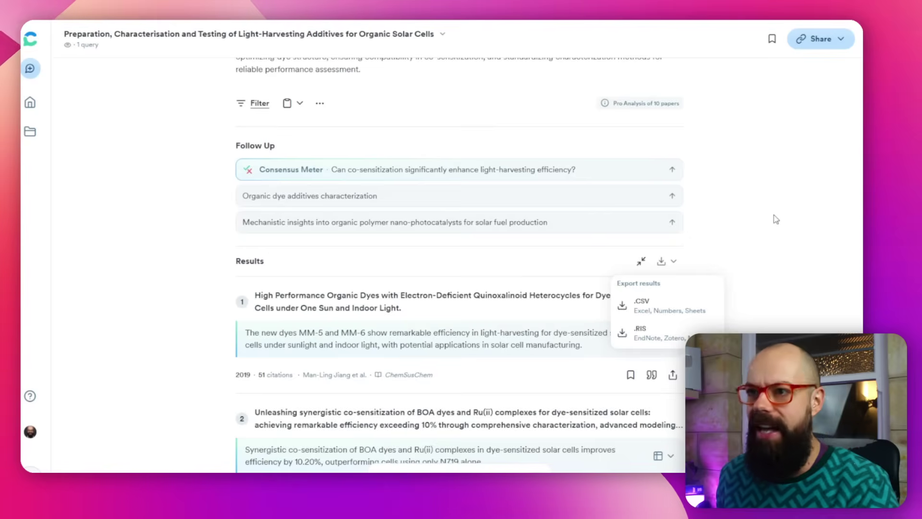
pyautogui.click(774, 215)
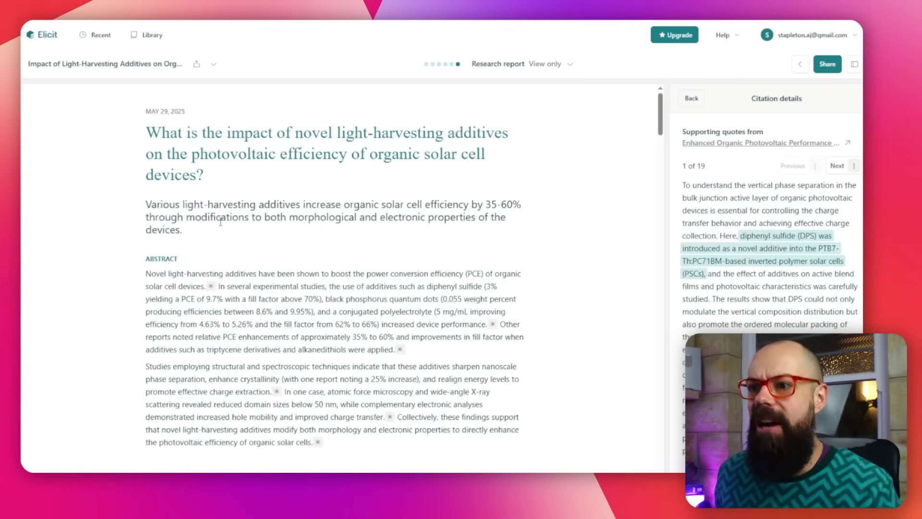
# Browse Elicit's light-harvesting additives report tables down to the References and BIB/RIS/TXT downloads.
pyautogui.moveTo(170, 136); pyautogui.dragTo(216, 154)
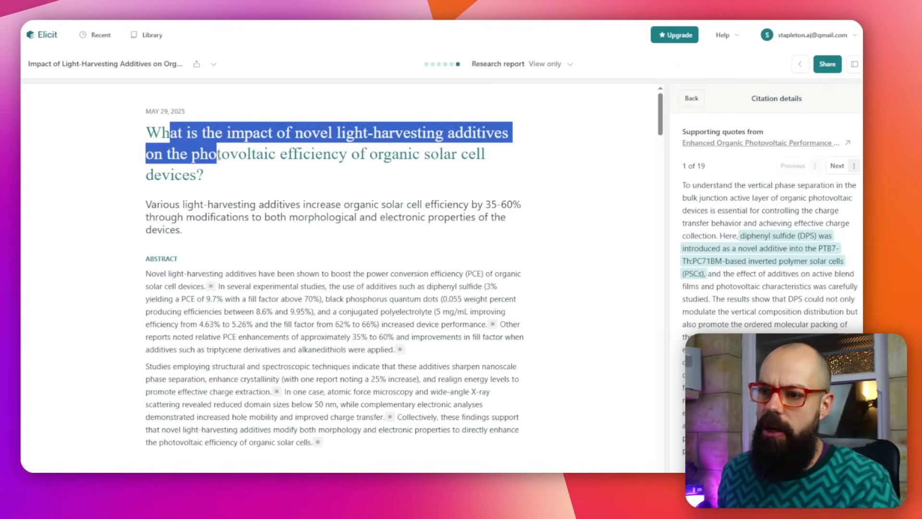
pyautogui.click(223, 177)
pyautogui.scroll(-15, 224, 177)
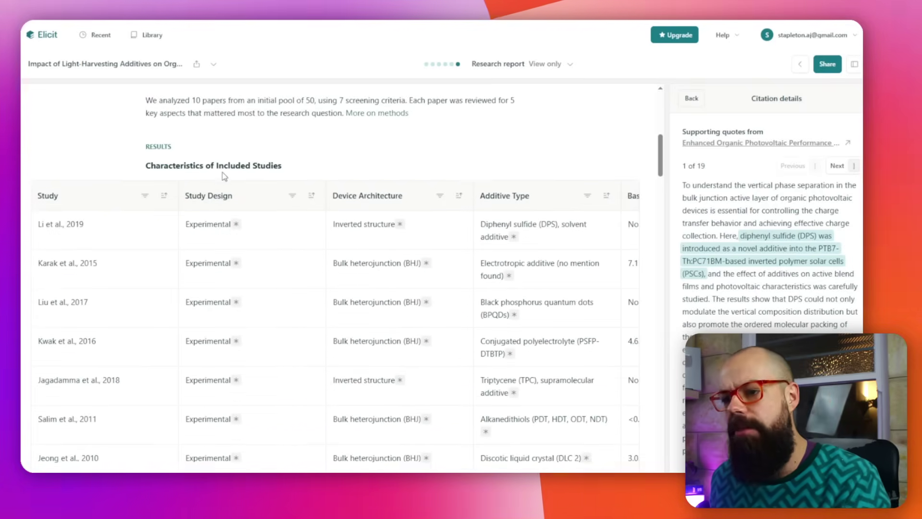
pyautogui.scroll(-4, 258, 161)
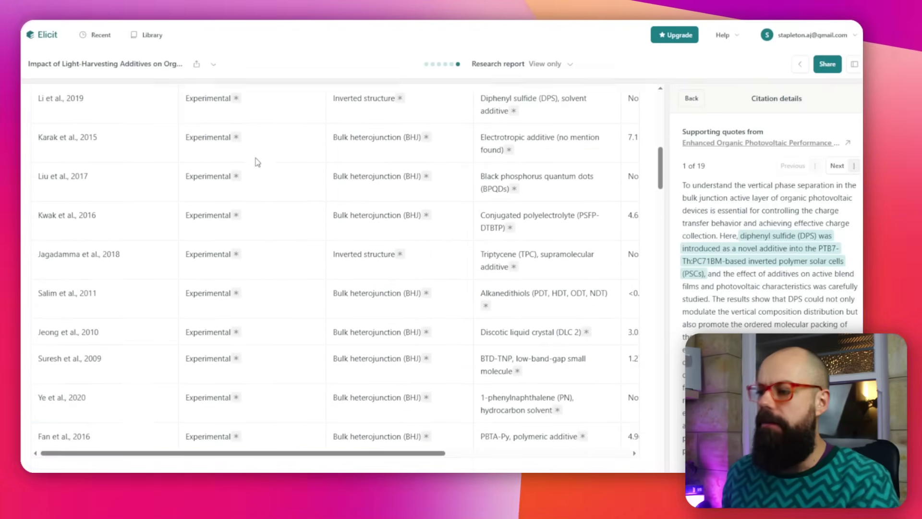
pyautogui.scroll(3, 258, 160)
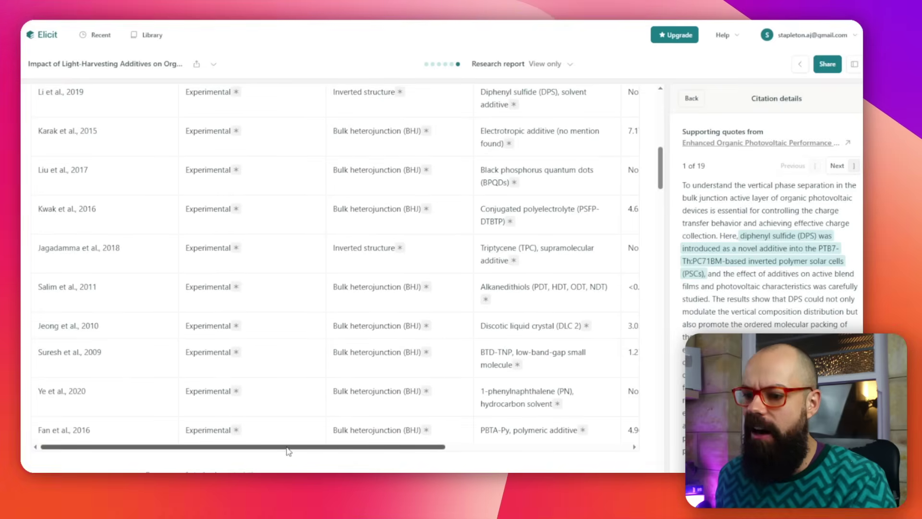
pyautogui.hscroll(5, 291, 323)
pyautogui.hscroll(-8, 262, 306)
pyautogui.scroll(-15, 298, 213)
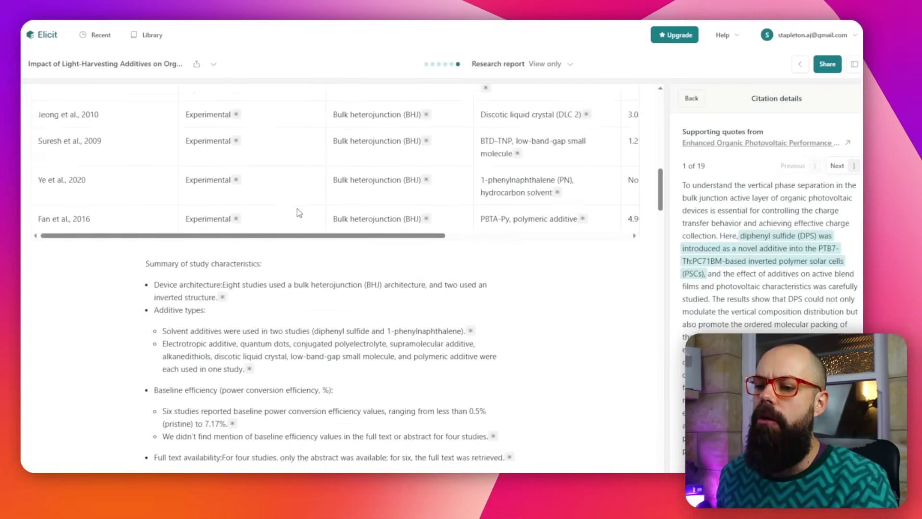
pyautogui.scroll(-20, 297, 211)
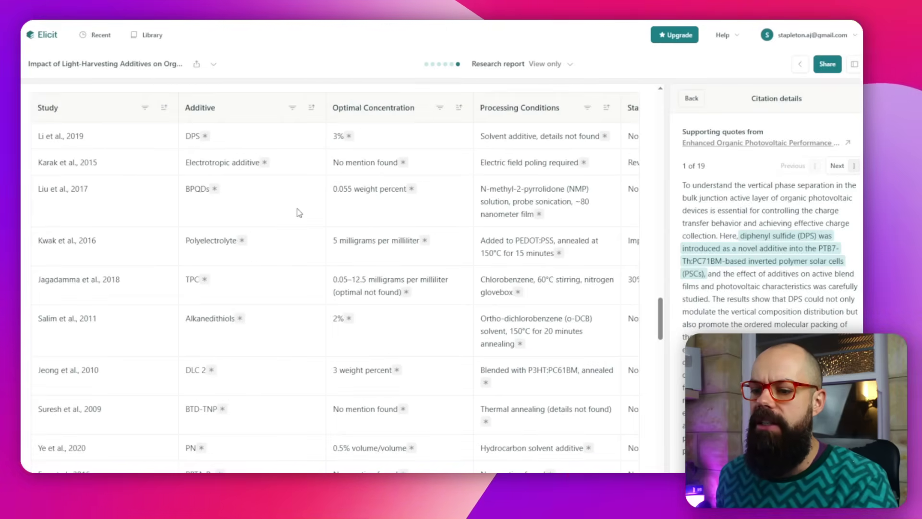
pyautogui.scroll(-10, 297, 207)
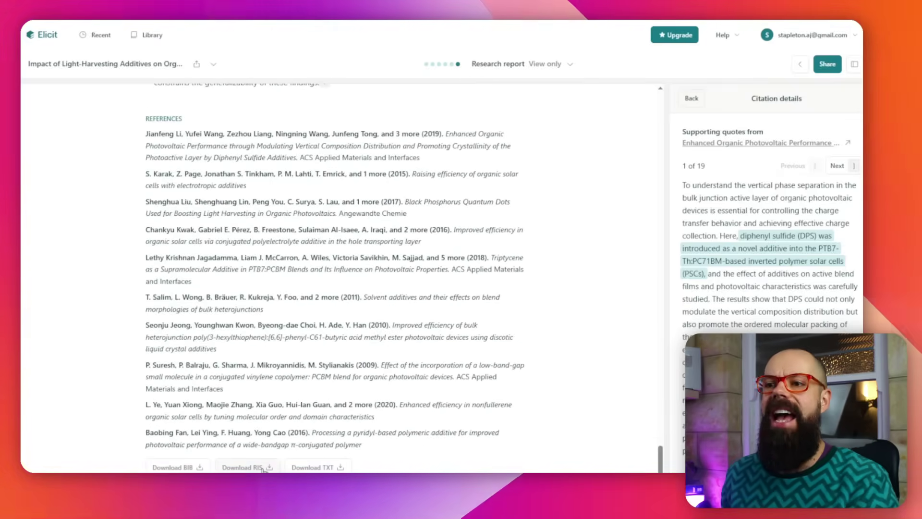
# In Zotero, select the first Additives OPV devices paper, start a file import, then cancel it.
pyautogui.hotkey('alt', 'Tab')
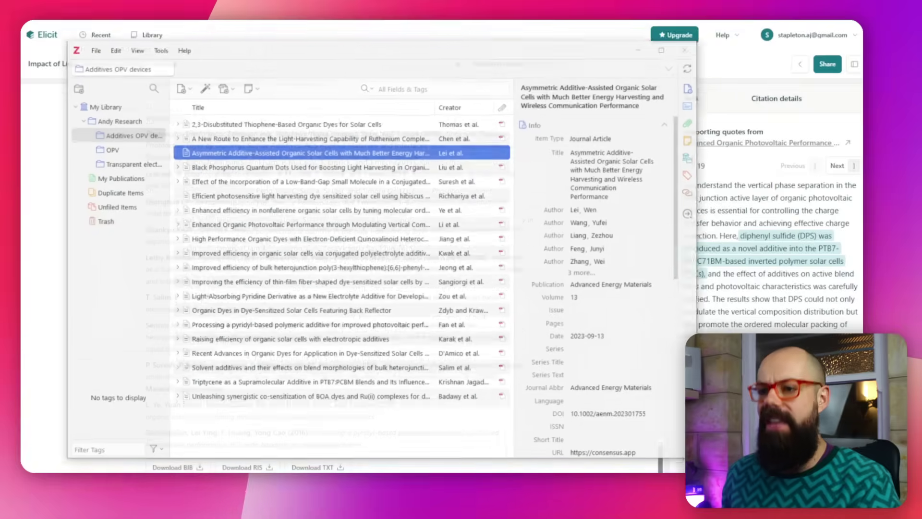
pyautogui.click(267, 109)
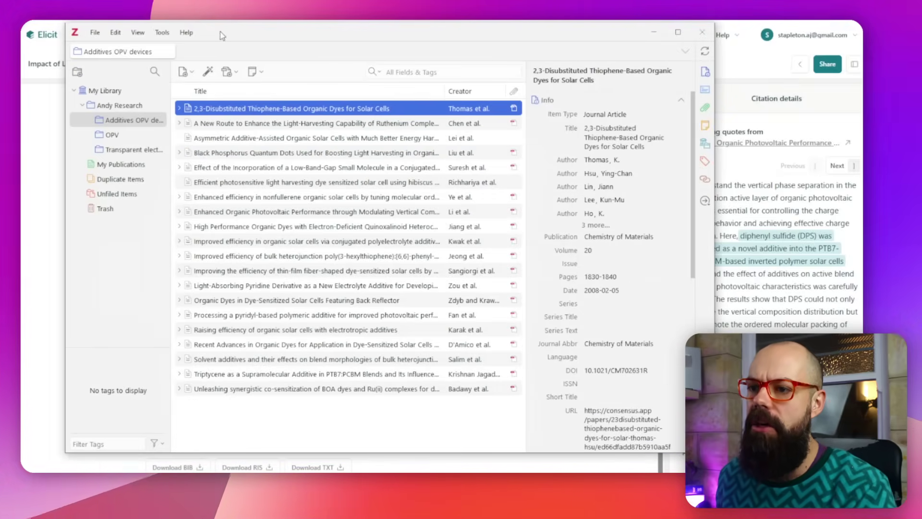
pyautogui.click(95, 33)
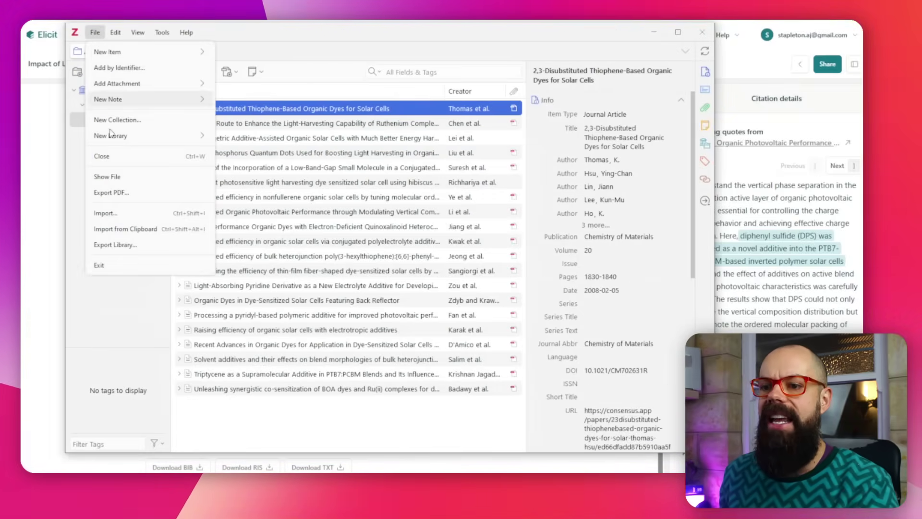
pyautogui.click(116, 213)
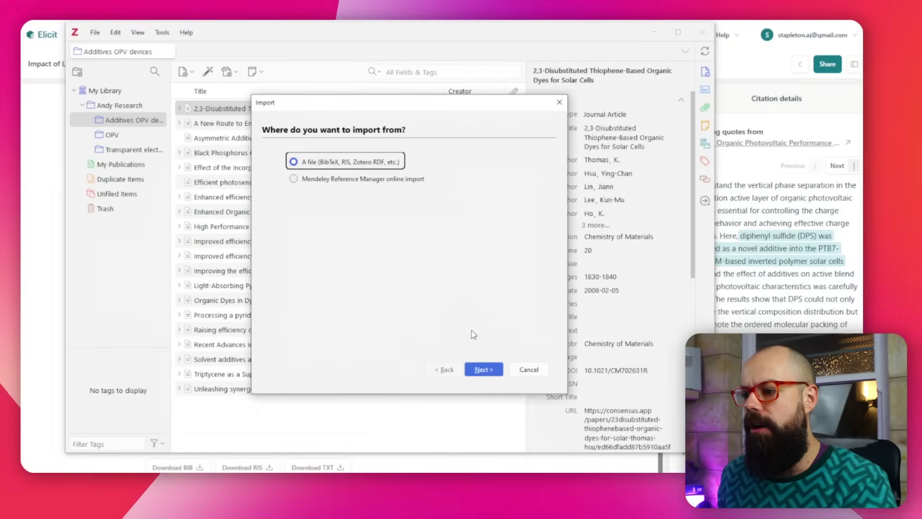
pyautogui.click(483, 369)
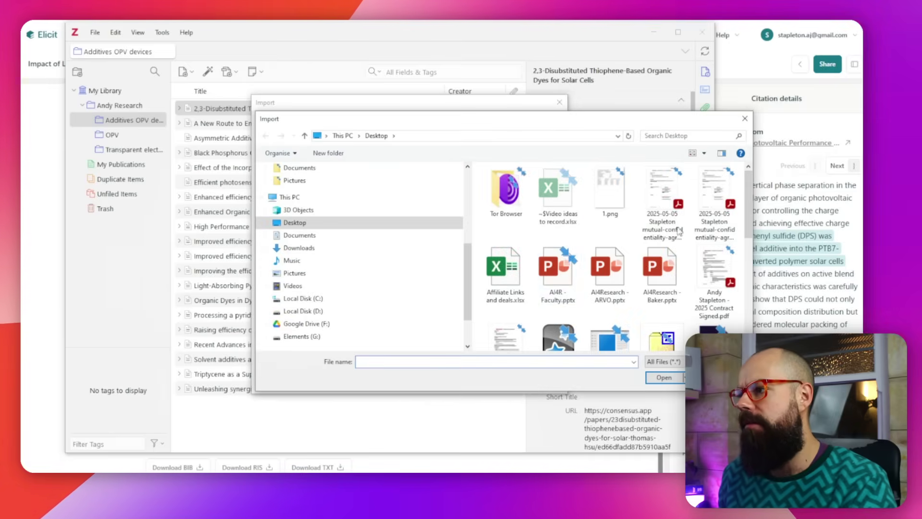
pyautogui.click(744, 119)
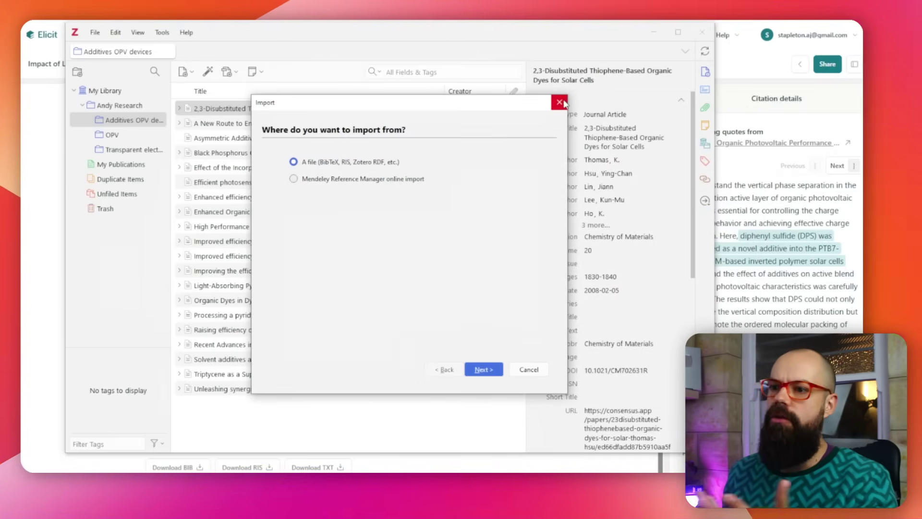
pyautogui.click(560, 103)
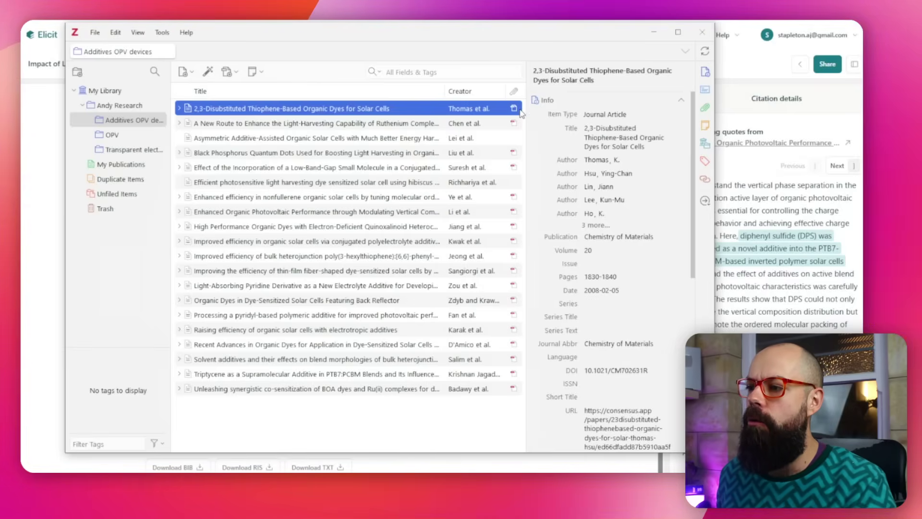
# Select all 20 Additives OPV devices papers with a Shift-click range and dismiss their context menu.
pyautogui.click(384, 390)
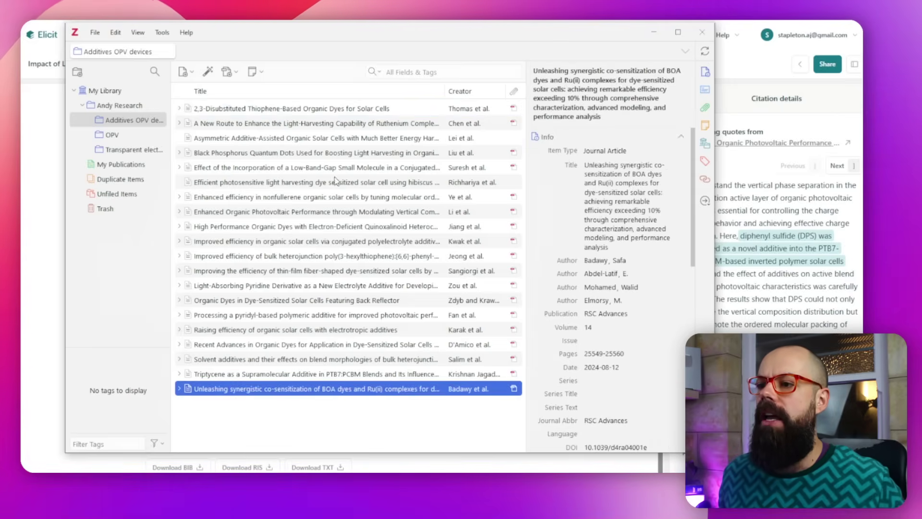
pyautogui.keyDown('shift'); pyautogui.click(350, 110); pyautogui.keyUp('shift')
pyautogui.rightClick(318, 166)
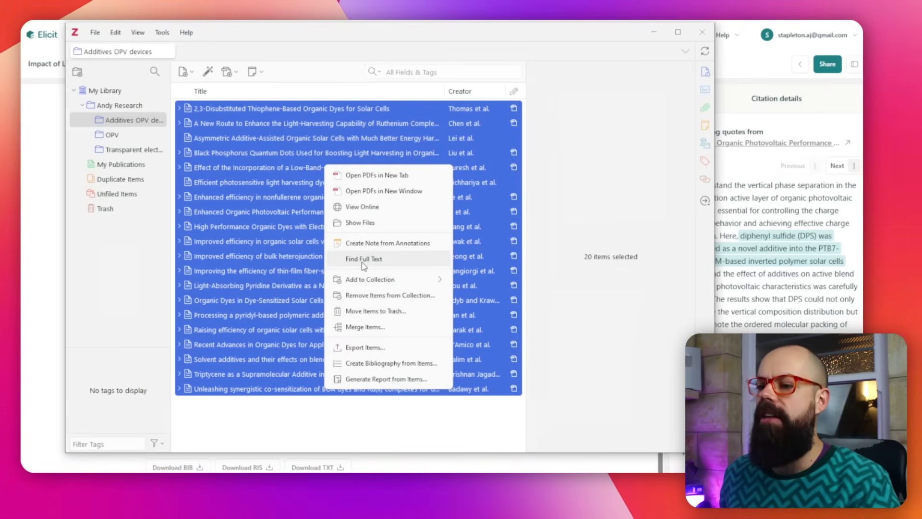
pyautogui.click(373, 411)
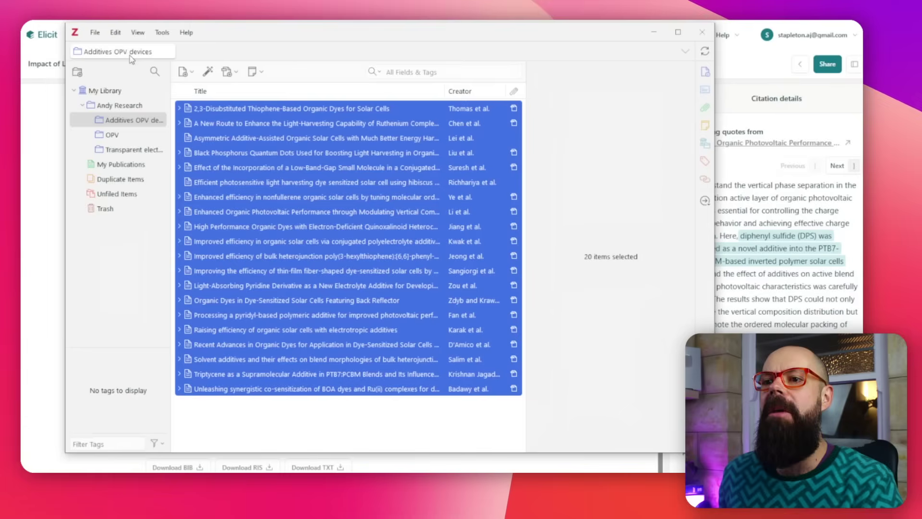
pyautogui.click(118, 34)
pyautogui.click(156, 245)
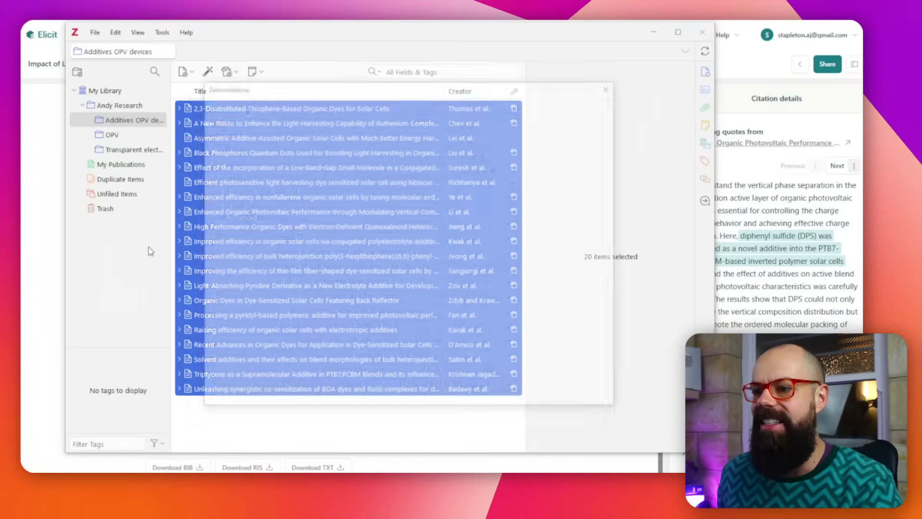
pyautogui.scroll(-15, 513, 299)
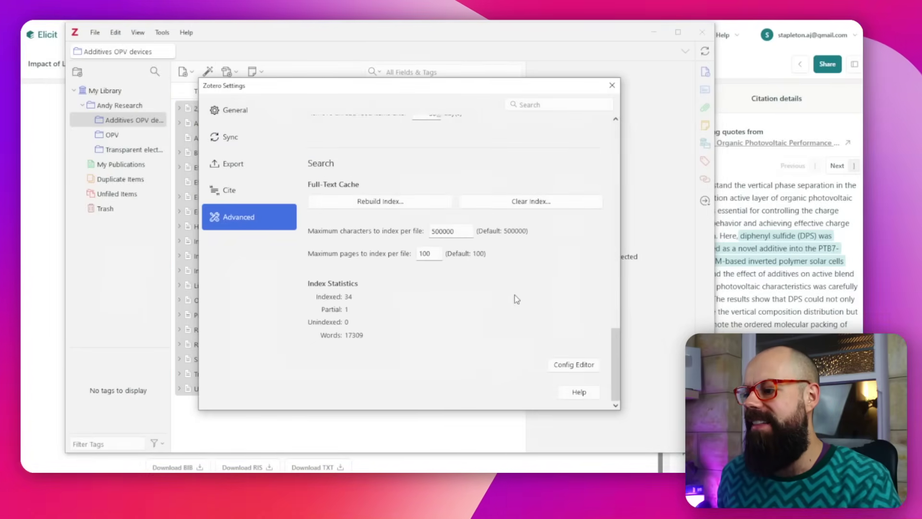
pyautogui.click(572, 366)
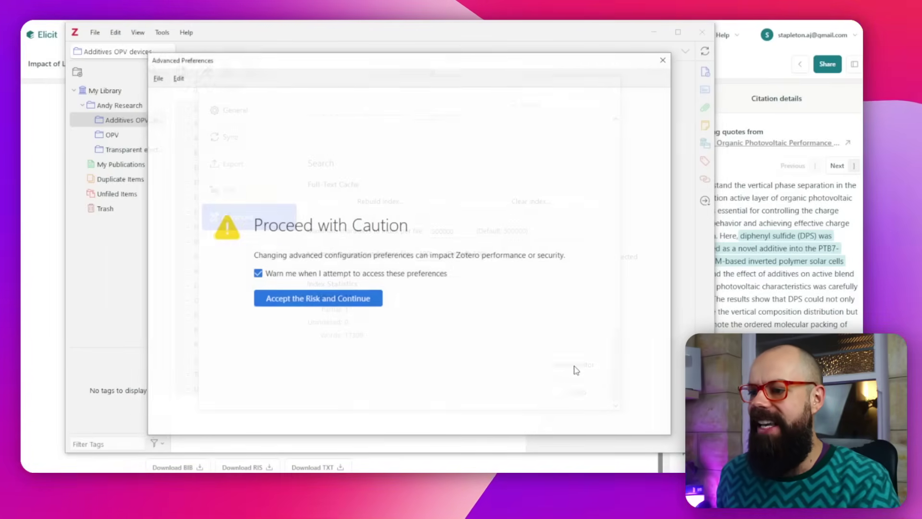
pyautogui.click(360, 300)
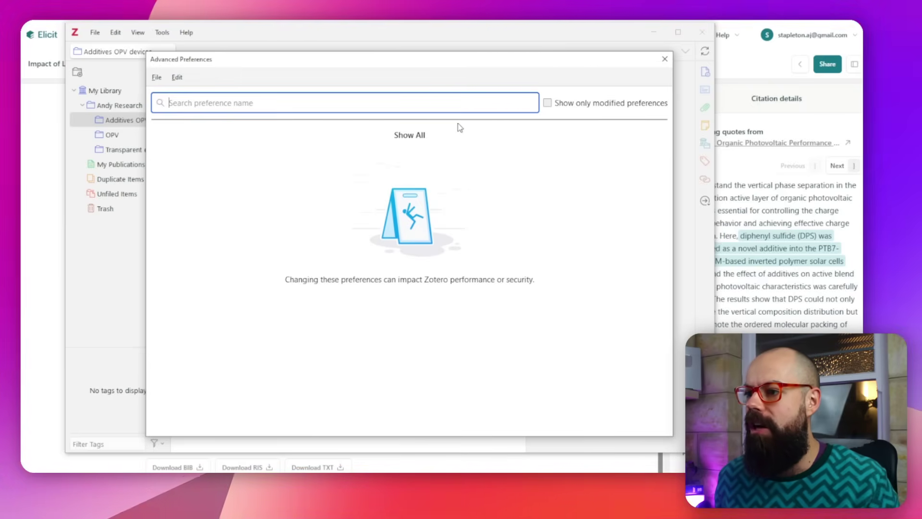
pyautogui.click(398, 144)
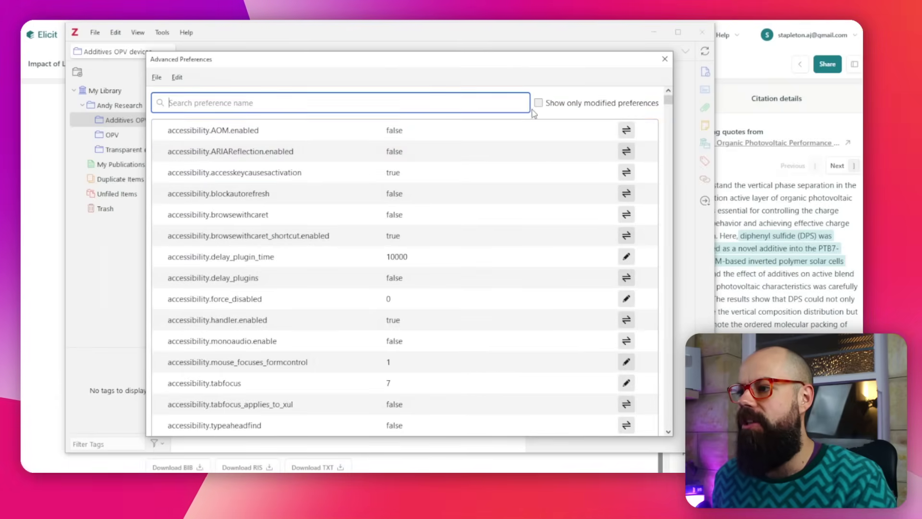
pyautogui.click(538, 103)
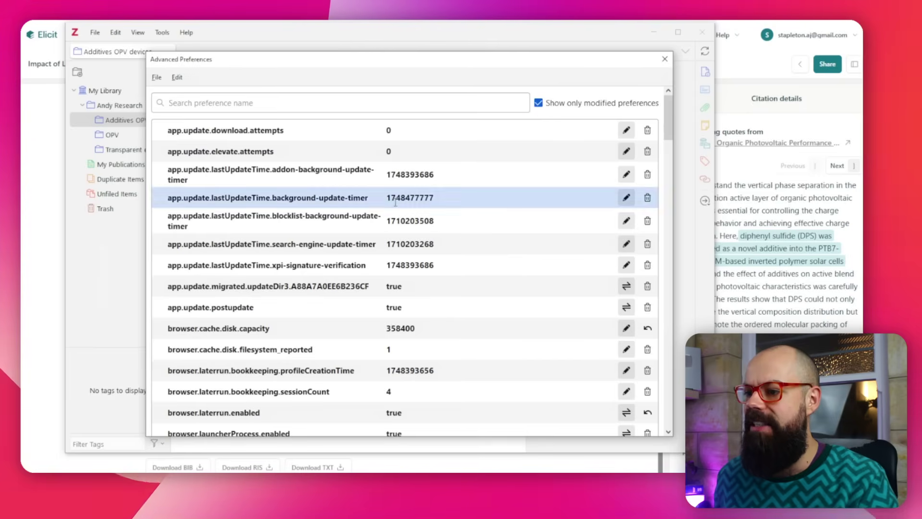
pyautogui.scroll(-10, 407, 199)
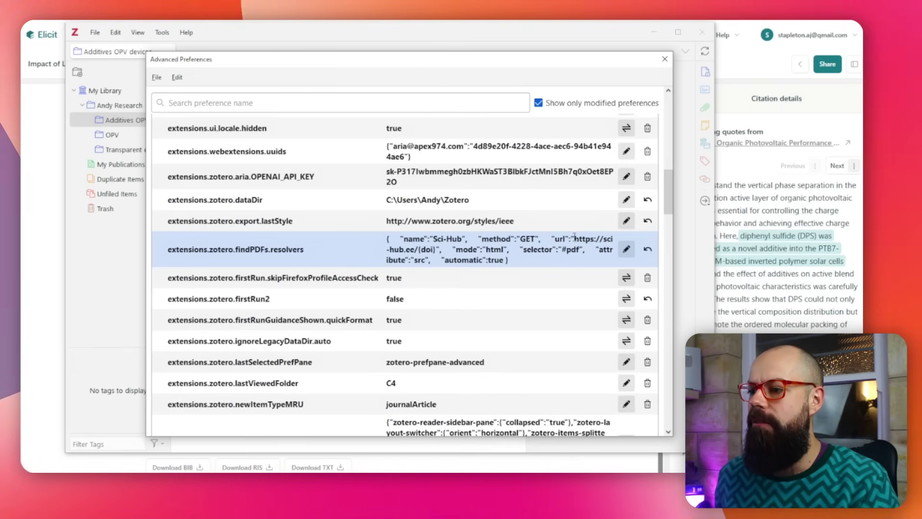
pyautogui.moveTo(388, 239); pyautogui.dragTo(510, 259)
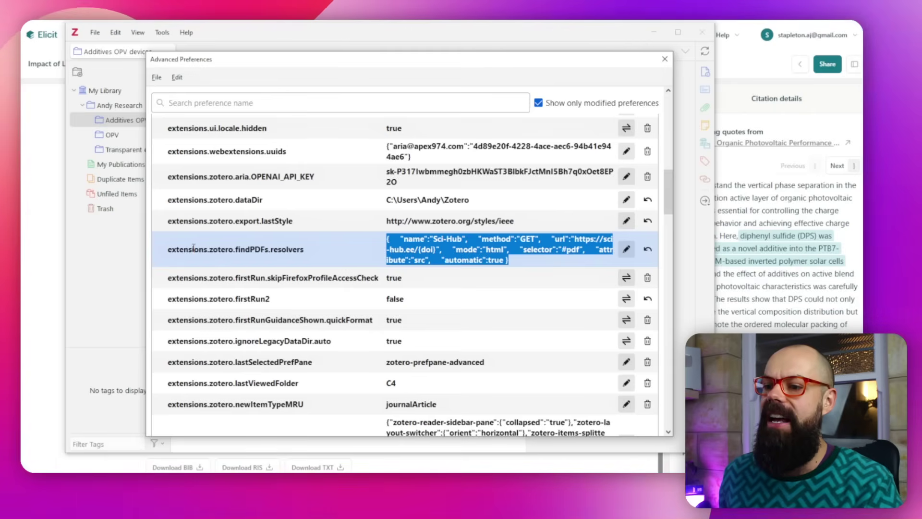
pyautogui.moveTo(193, 249); pyautogui.dragTo(255, 253)
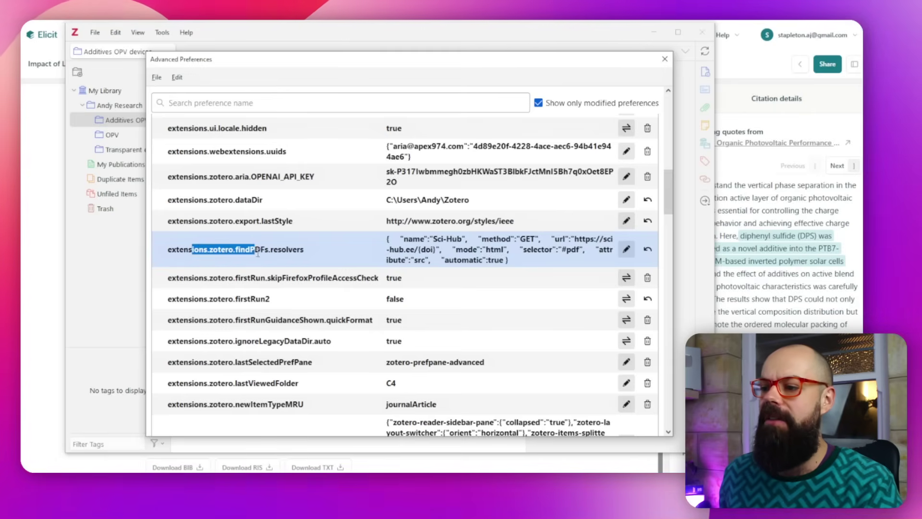
pyautogui.click(625, 249)
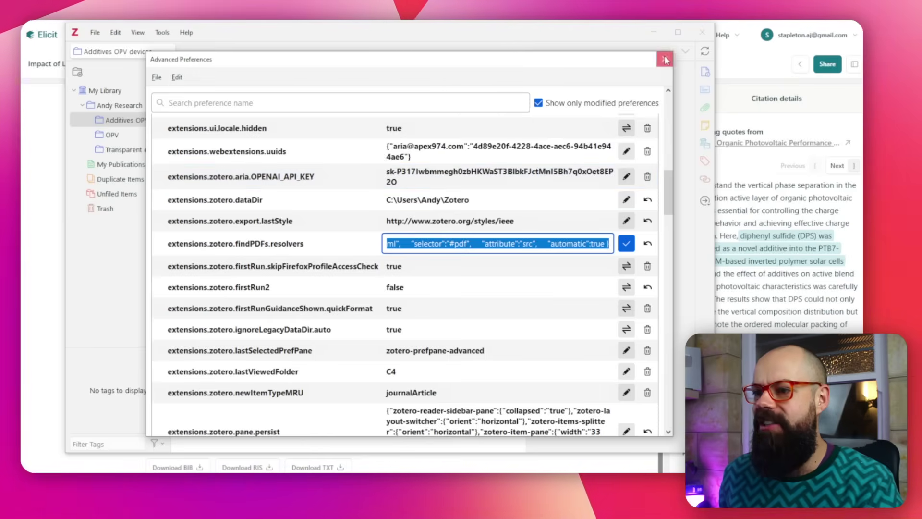
pyautogui.click(665, 59)
pyautogui.click(609, 88)
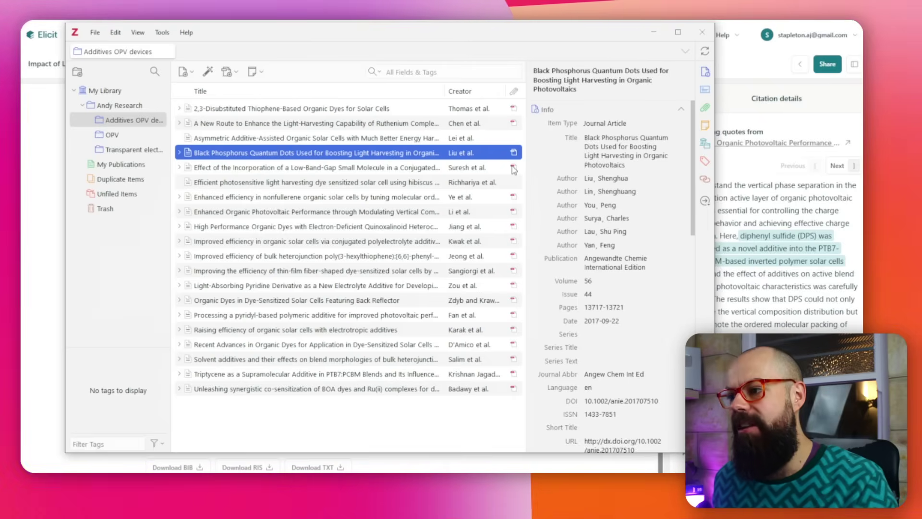
# Show the Low-Band-Gap Small Molecule paper's details and scroll down to its PDF attachment preview.
pyautogui.click(516, 168)
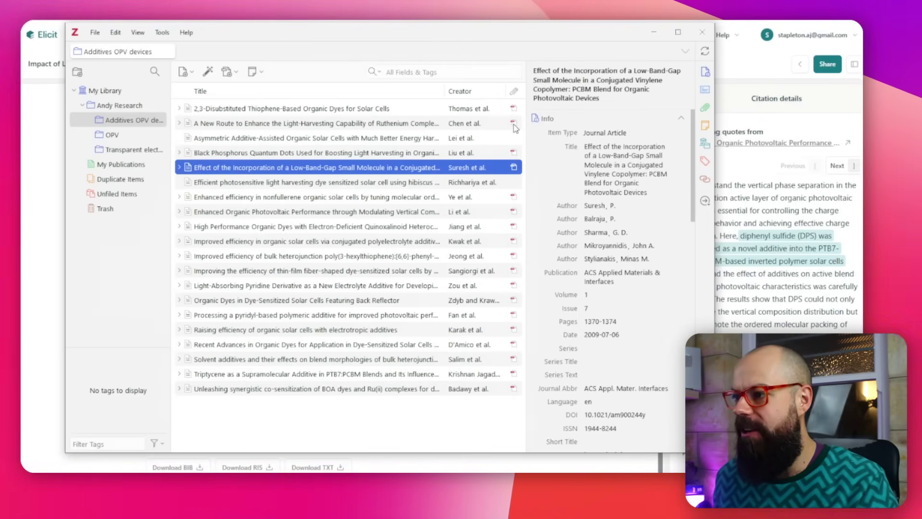
pyautogui.click(514, 124)
pyautogui.click(509, 168)
pyautogui.scroll(-10, 607, 195)
pyautogui.scroll(-5, 607, 196)
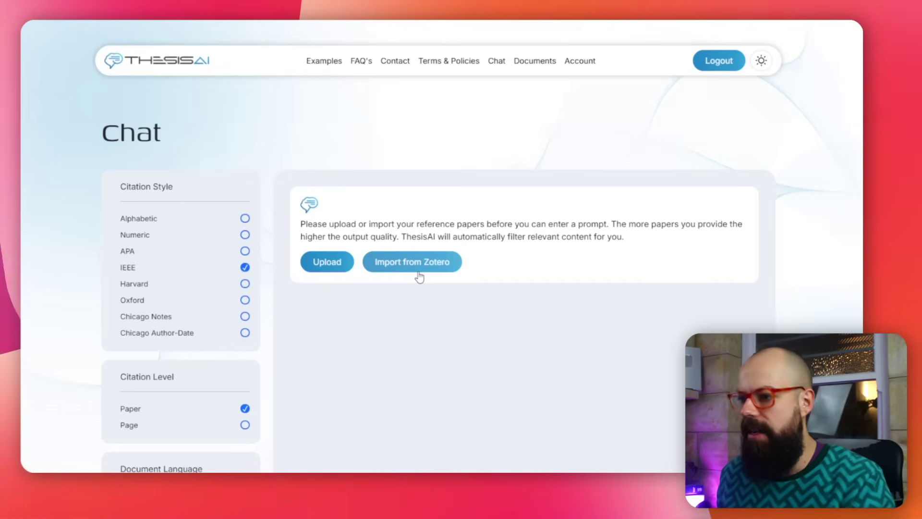
# Use Import from Zotero to pick the Additives OPV devices collection and import it.
pyautogui.click(419, 263)
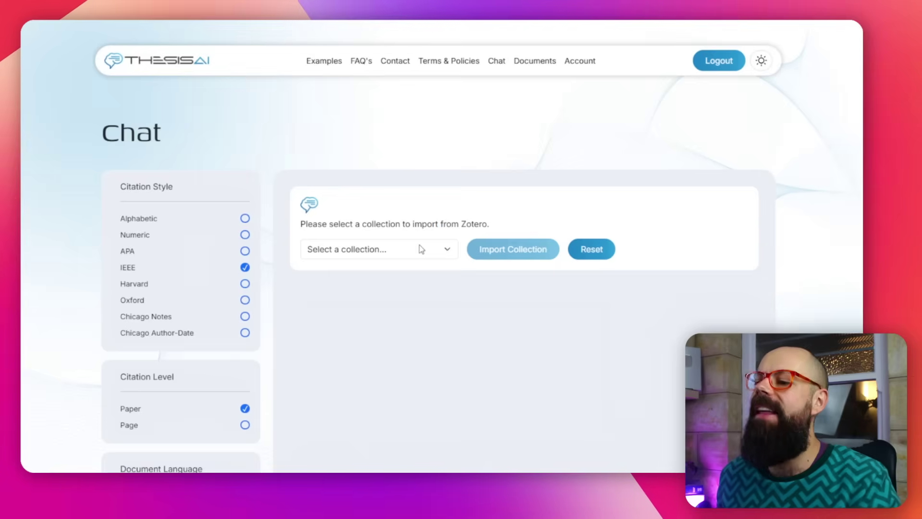
pyautogui.click(394, 258)
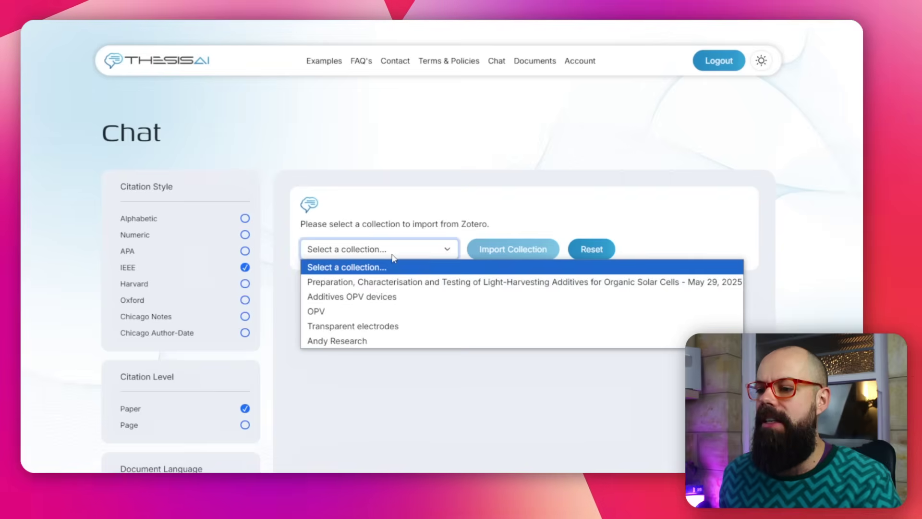
pyautogui.click(379, 297)
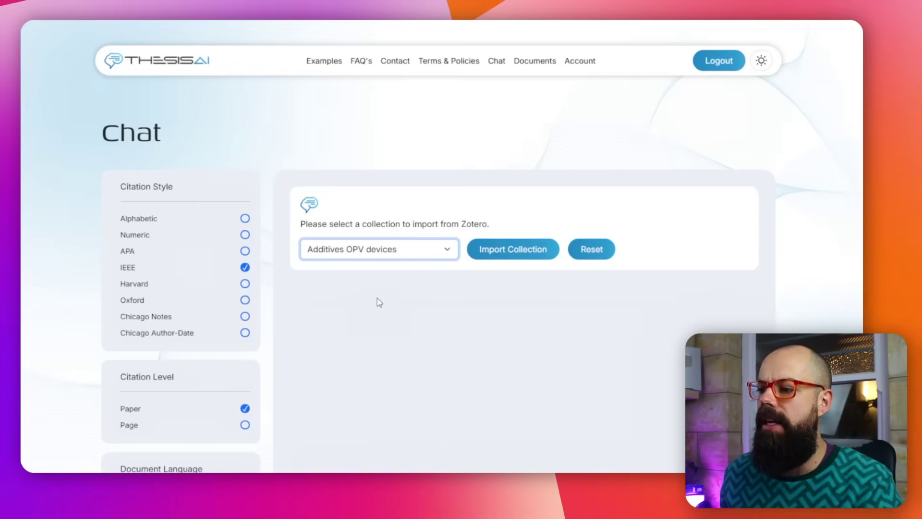
pyautogui.click(508, 259)
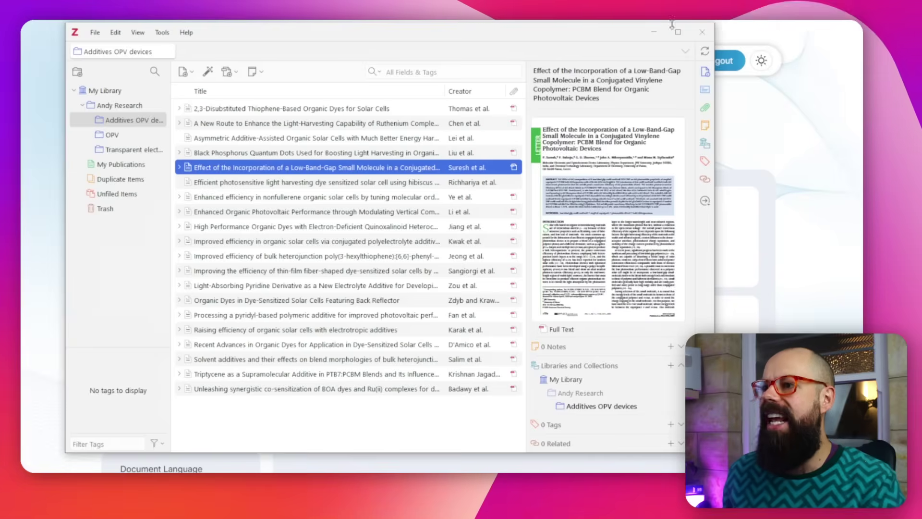
# Minimize Zotero and check ThesisAI's message that 18 files were imported successfully.
pyautogui.click(653, 32)
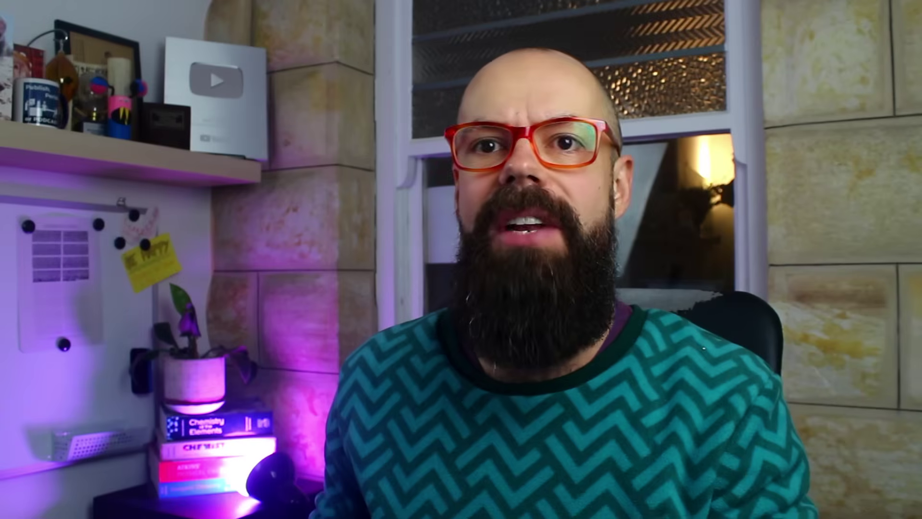
pyautogui.moveTo(301, 262); pyautogui.dragTo(412, 262)
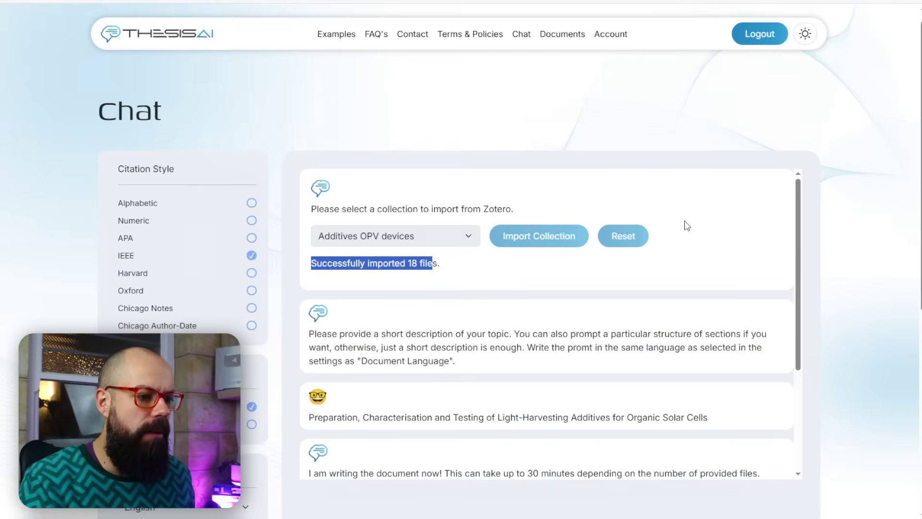
pyautogui.scroll(-1, 687, 226)
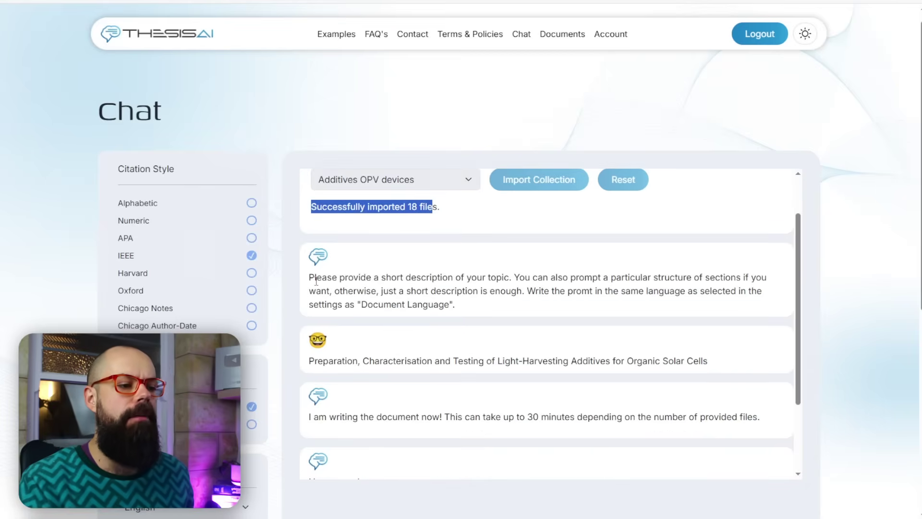
pyautogui.scroll(-2, 361, 279)
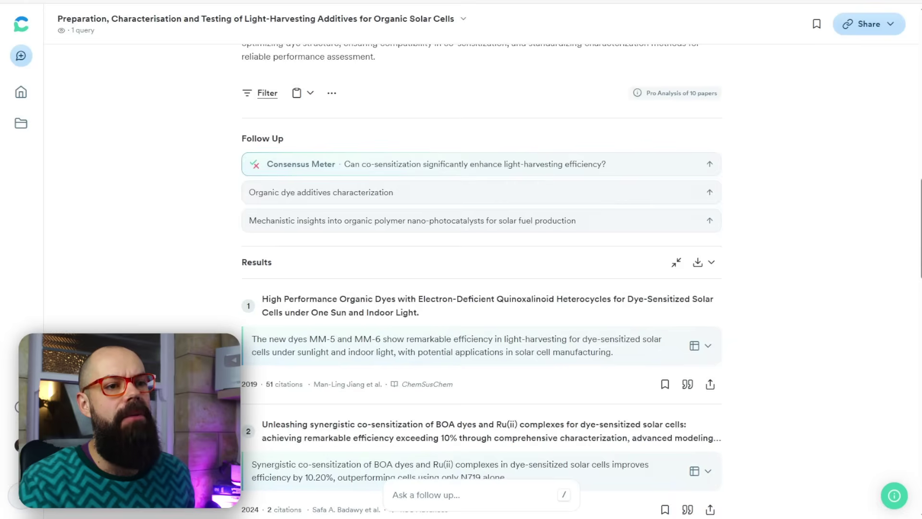
pyautogui.scroll(10, 227, 113)
pyautogui.scroll(2, 245, 141)
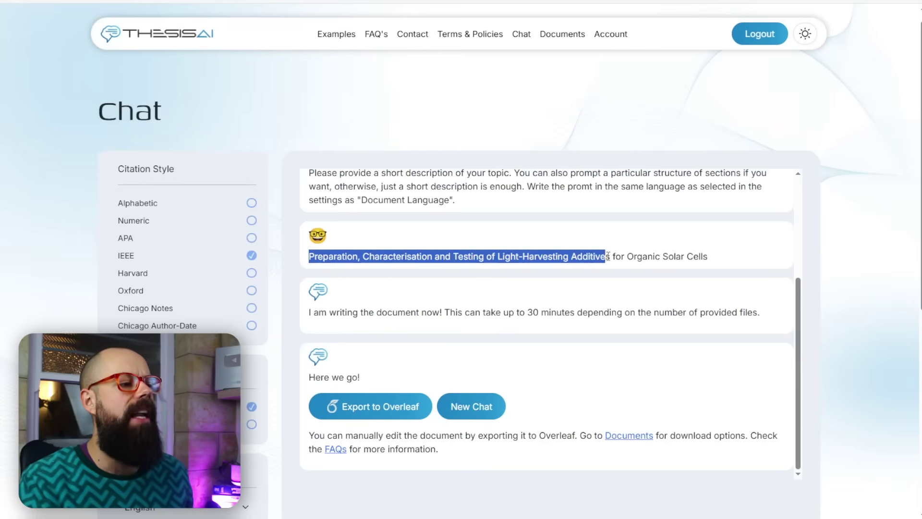
pyautogui.scroll(-1, 454, 238)
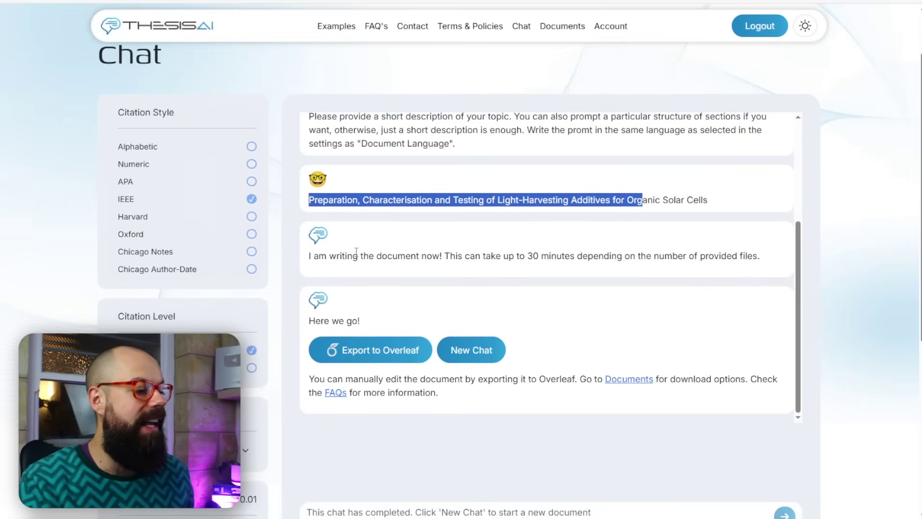
pyautogui.scroll(-2, 597, 462)
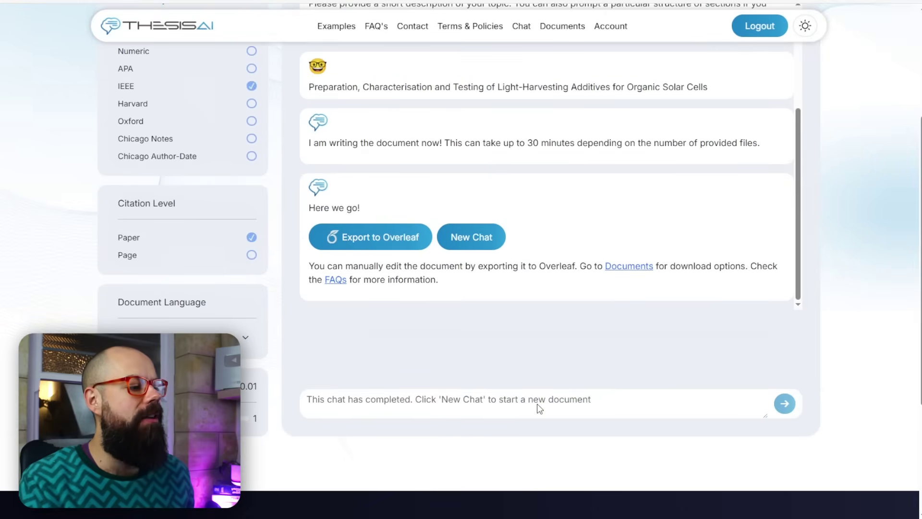
pyautogui.scroll(1, 629, 361)
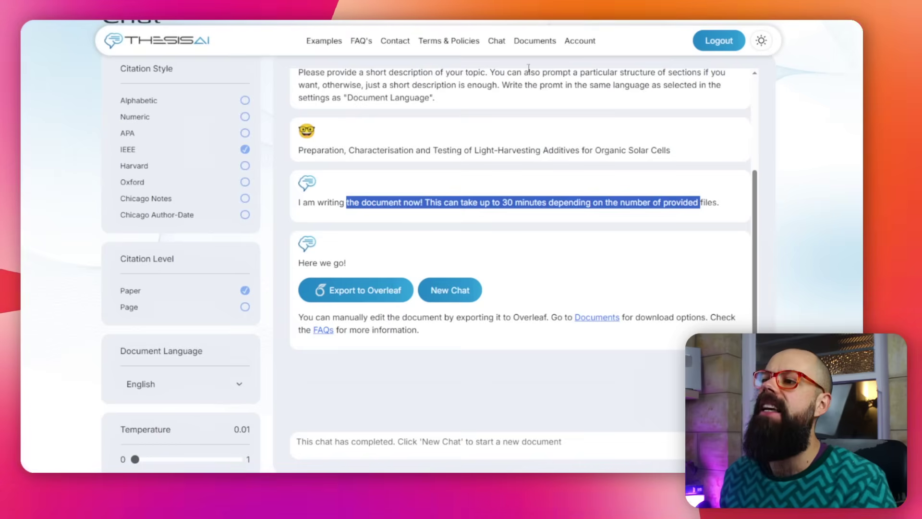
# Go to the Documents page and expand Document 2's Overleaf export, download and delete options.
pyautogui.click(528, 46)
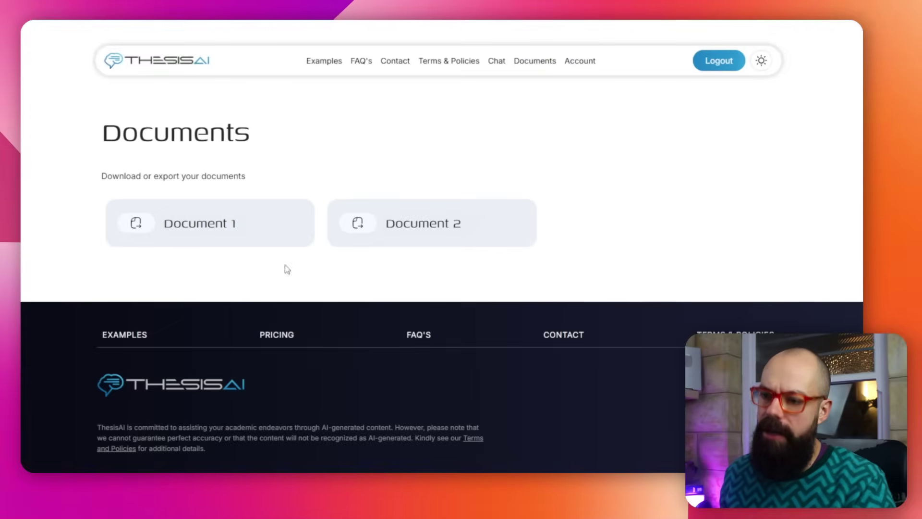
pyautogui.click(438, 231)
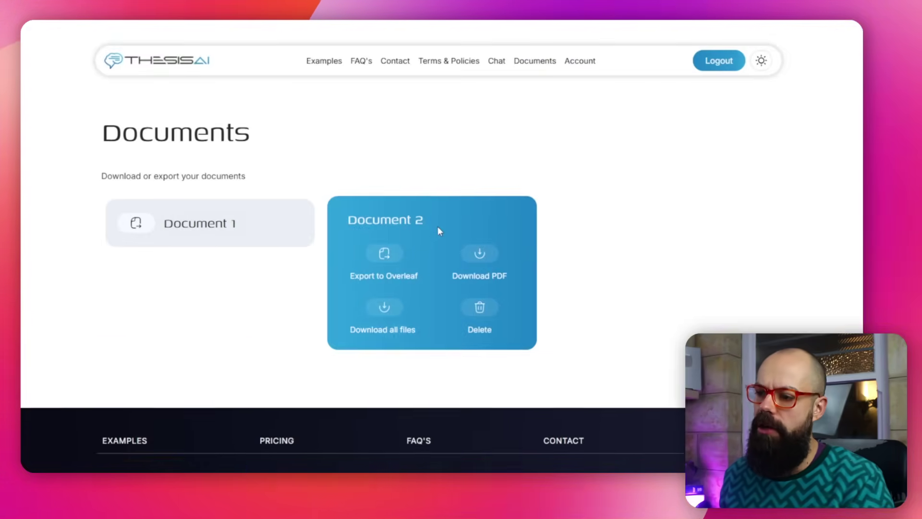